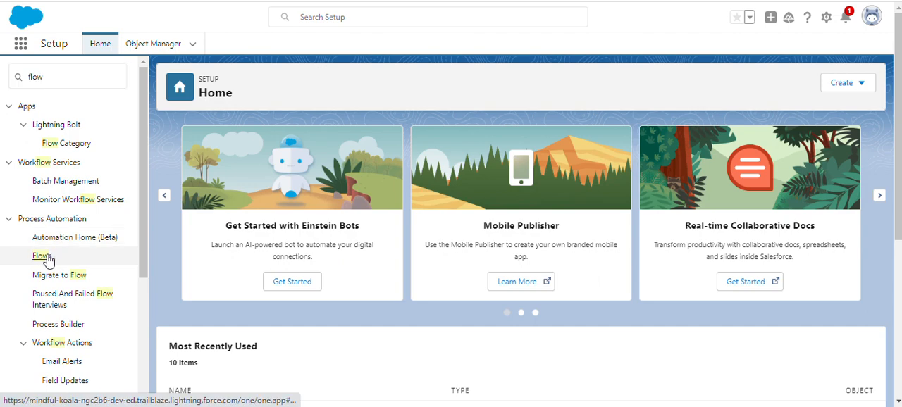
Step: Open the flow named Save from the list of all flows
left_click(44, 257)
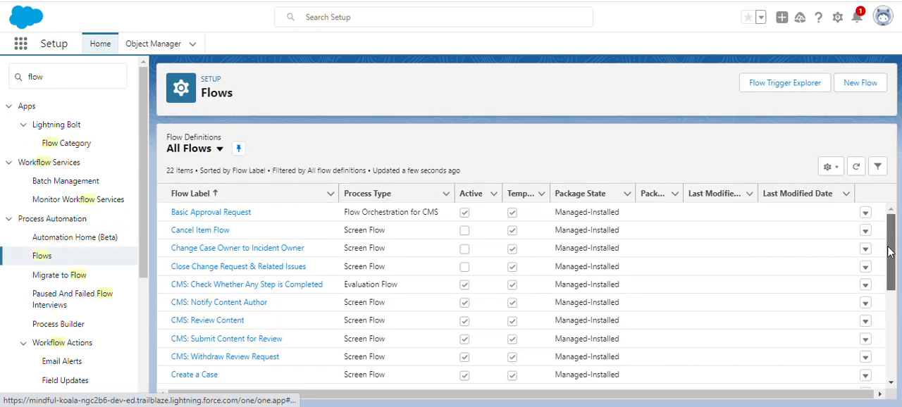
scroll(892, 252, "down", 3)
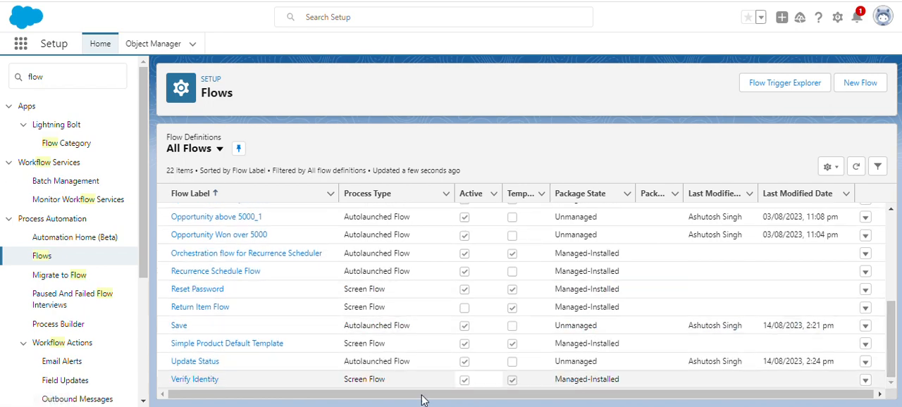
left_click(180, 327)
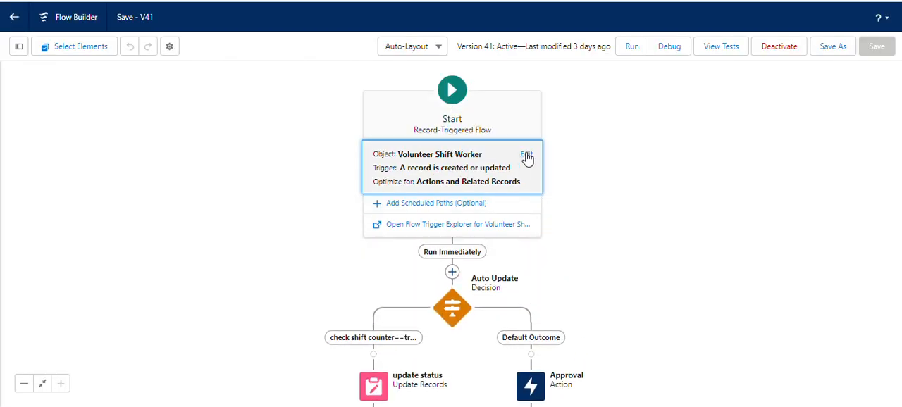
Step: Review the Save flow's layout and its Start element's object, trigger, entry conditions and optimization settings, leaving them unedited
scroll(778, 244, "down", 3)
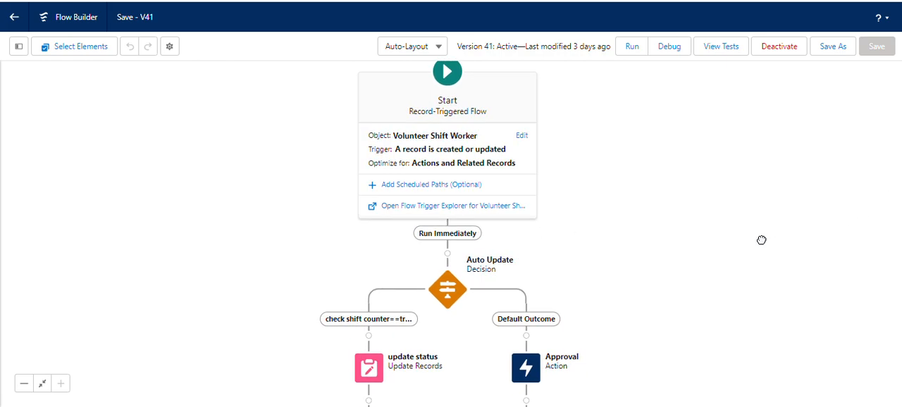
scroll(772, 194, "up", 3)
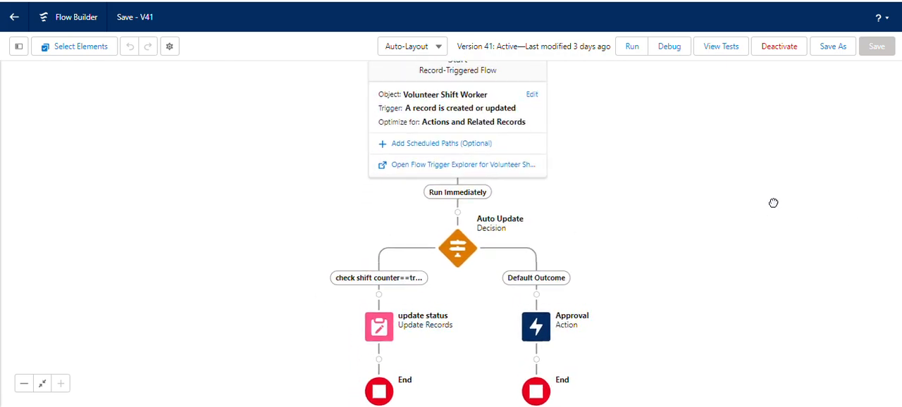
left_click_drag(636, 222, 630, 210)
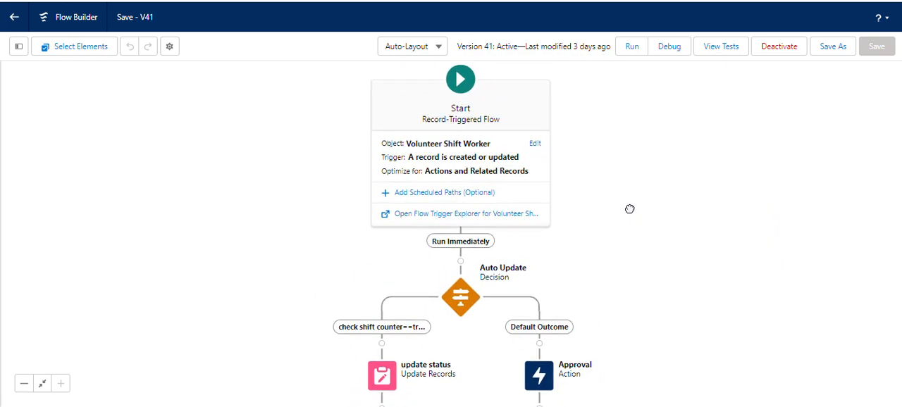
left_click(535, 145)
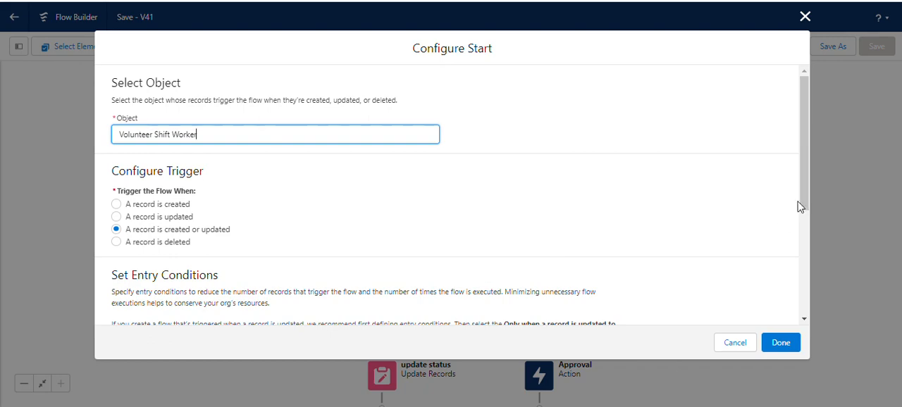
left_click_drag(811, 191, 826, 301)
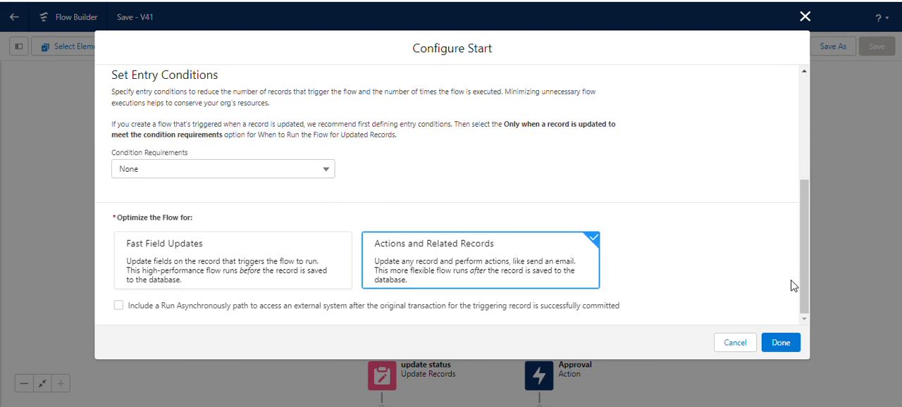
left_click(738, 343)
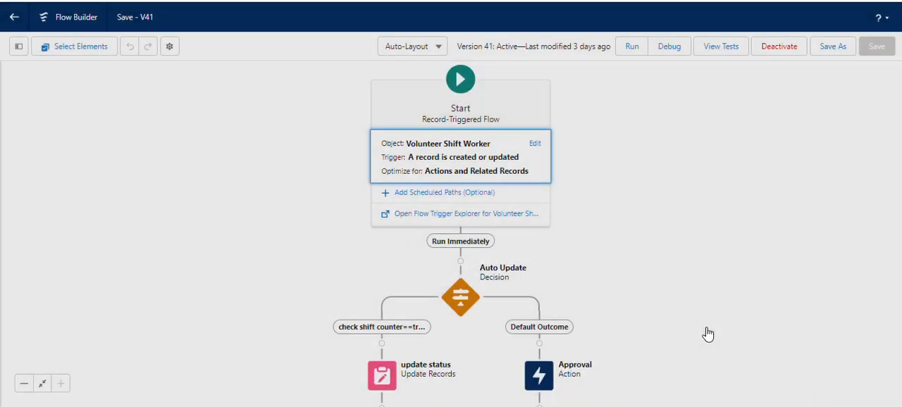
Step: Review the Auto Update decision's outcomes, conditions and execution setting, and close it without changes
left_click(469, 297)
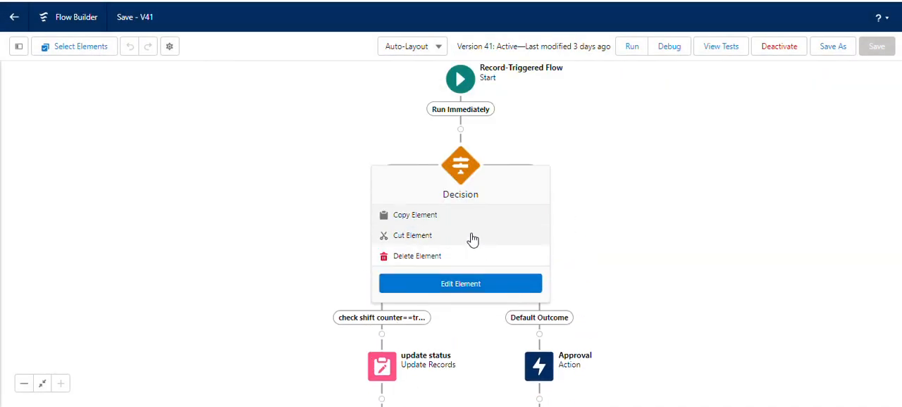
left_click(495, 290)
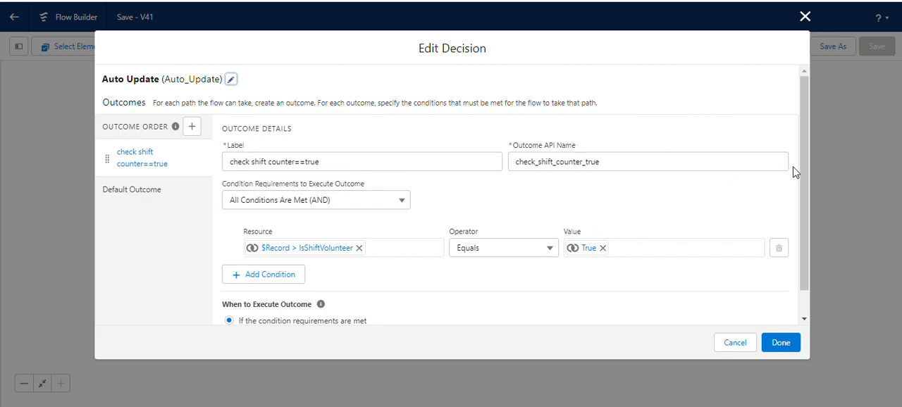
left_click_drag(802, 170, 808, 215)
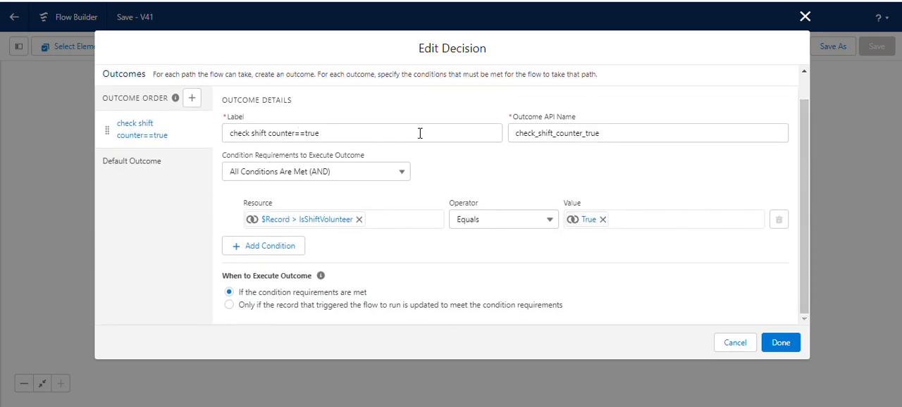
left_click(144, 164)
left_click(159, 161)
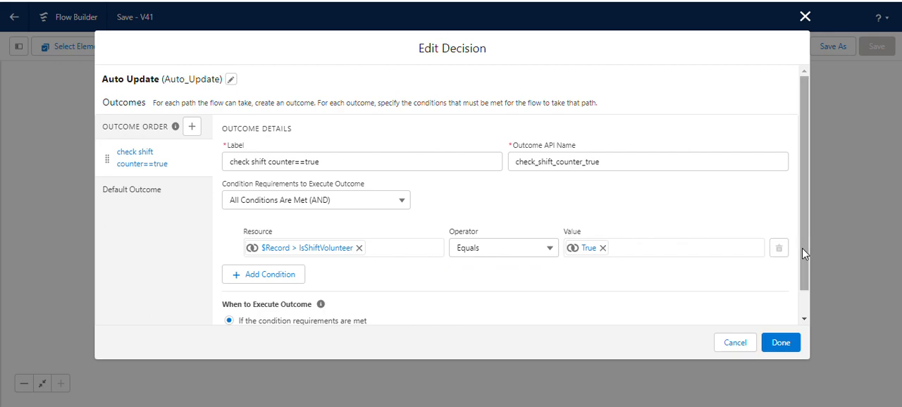
left_click_drag(804, 253, 805, 312)
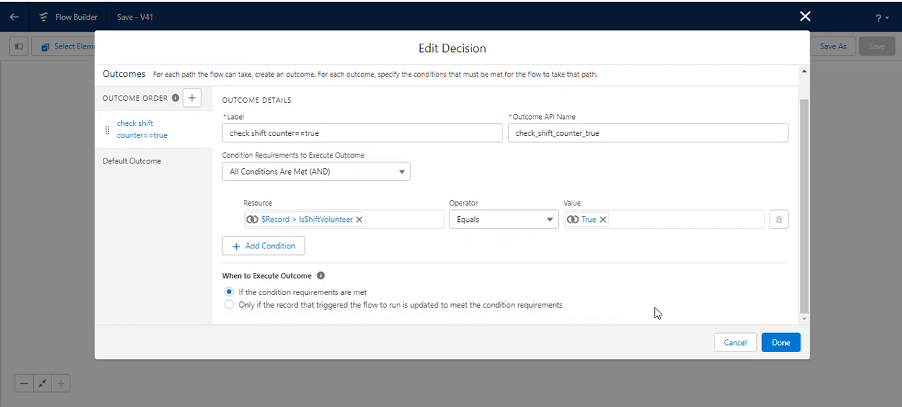
left_click(736, 344)
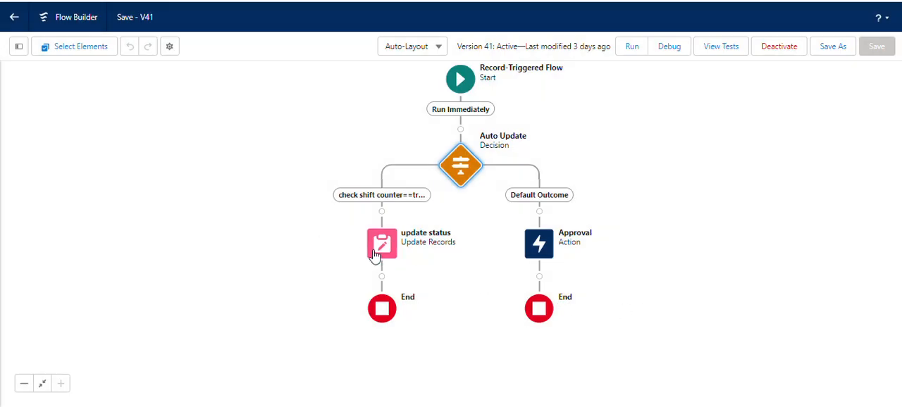
Step: Review the update status element's label, record selection, filter conditions and field values for the Volunteer Shift Worker record
left_click(381, 248)
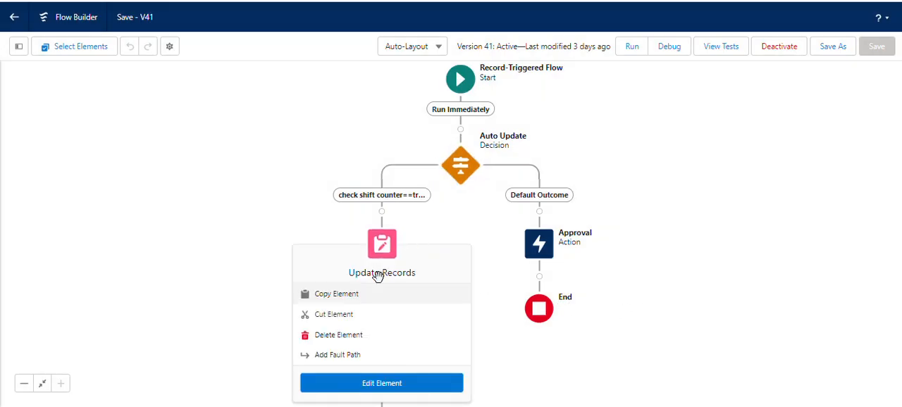
left_click(384, 397)
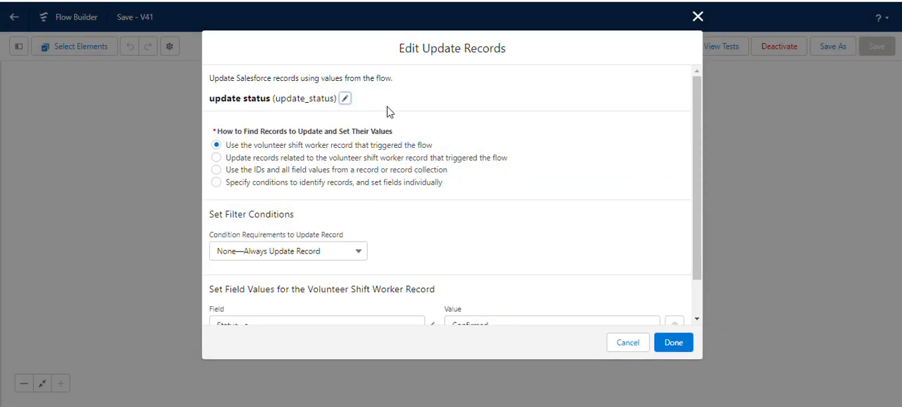
left_click(345, 100)
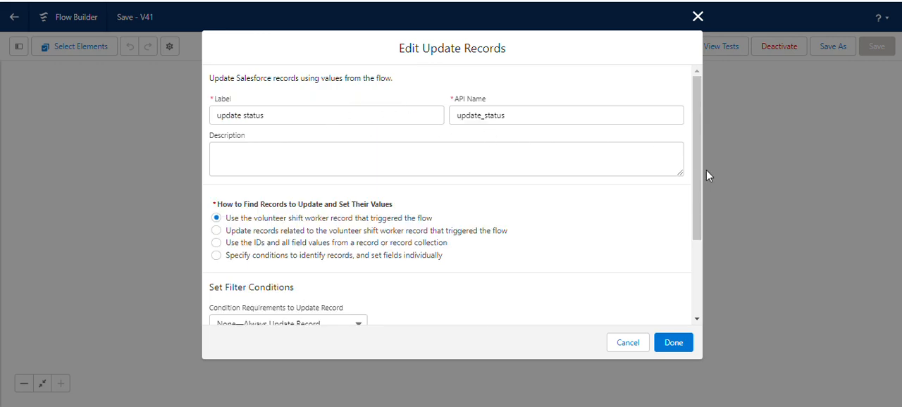
left_click_drag(697, 168, 707, 261)
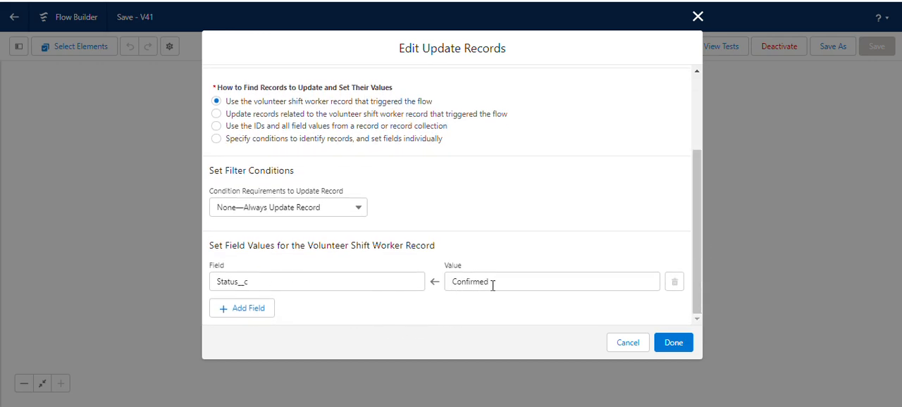
left_click(678, 345)
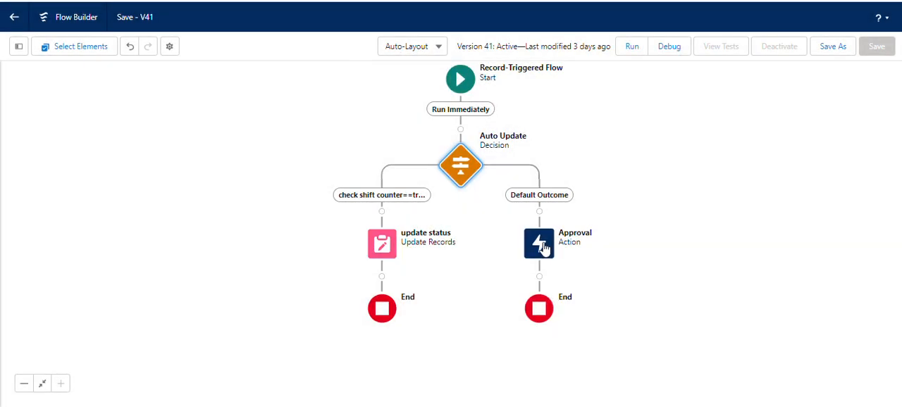
Step: Review the Approval action's label, record ID, approval process and optional input values
left_click(543, 247)
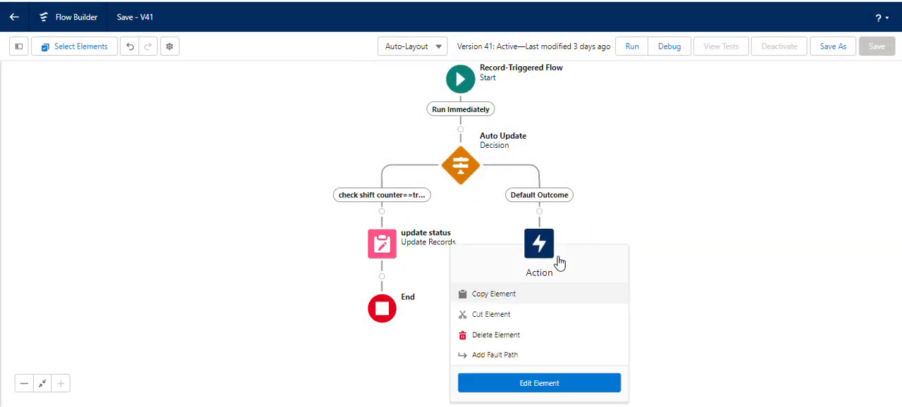
left_click(571, 384)
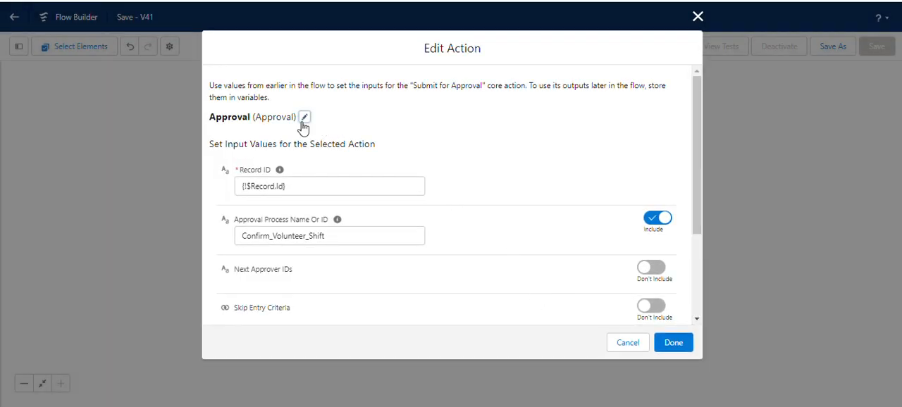
left_click(304, 119)
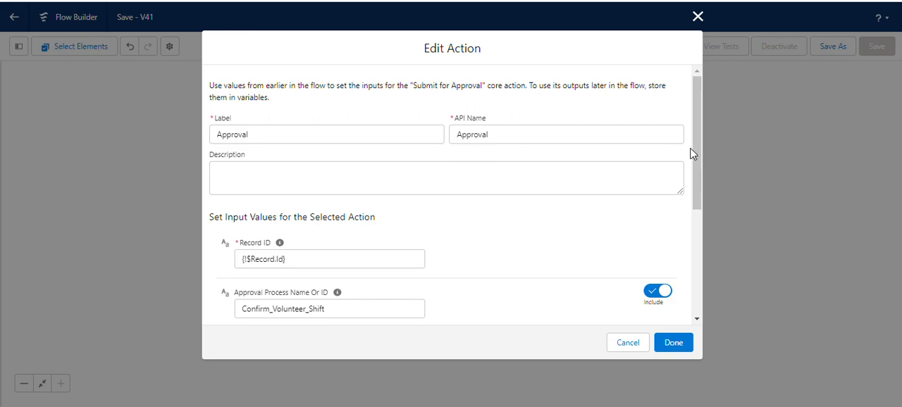
left_click_drag(692, 150, 715, 274)
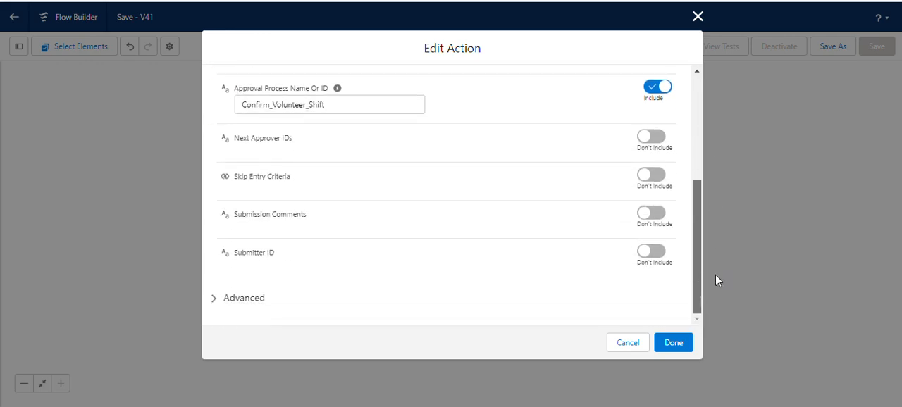
left_click(671, 344)
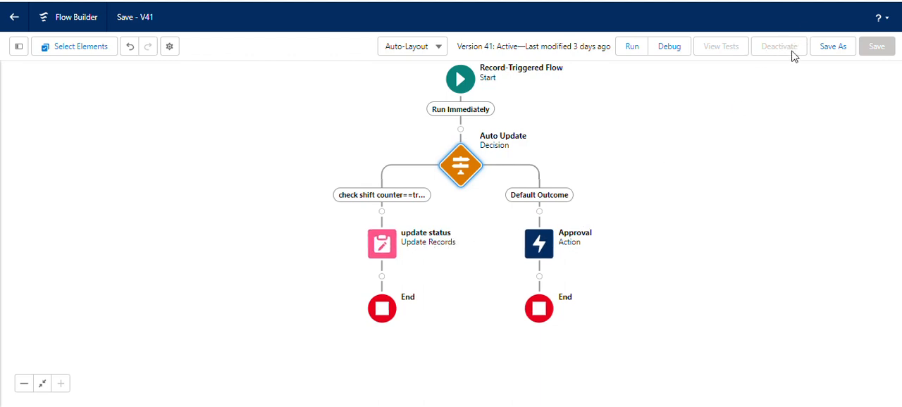
Step: Look at the options for saving the flow as a new version, and cancel without saving
left_click(844, 47)
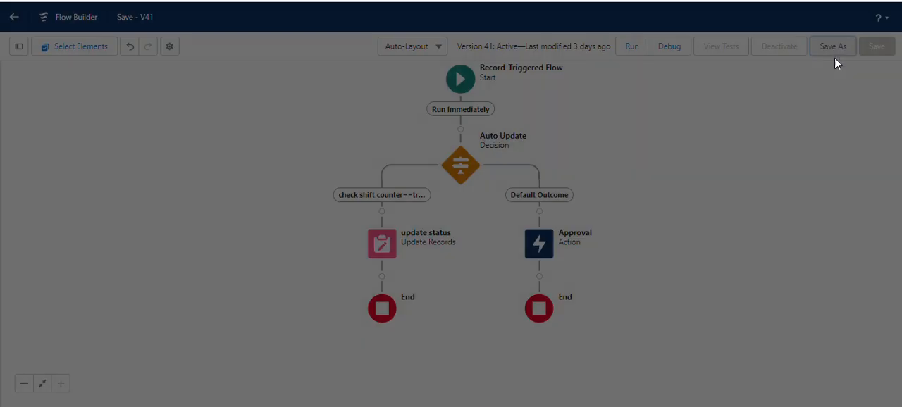
left_click_drag(237, 177, 202, 186)
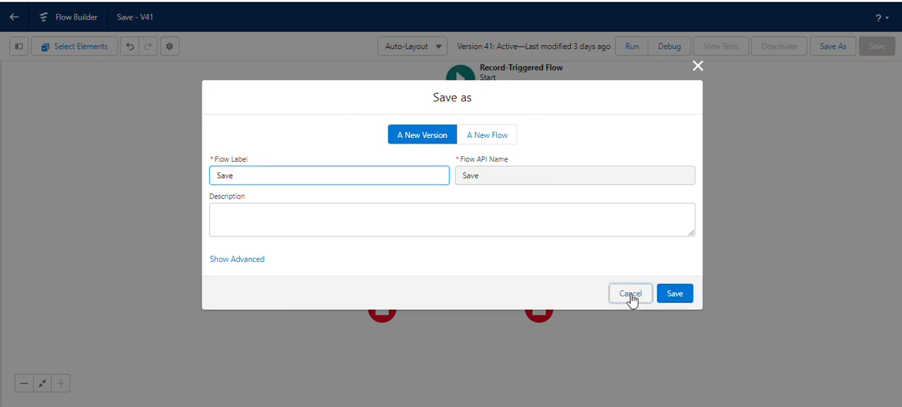
left_click(630, 296)
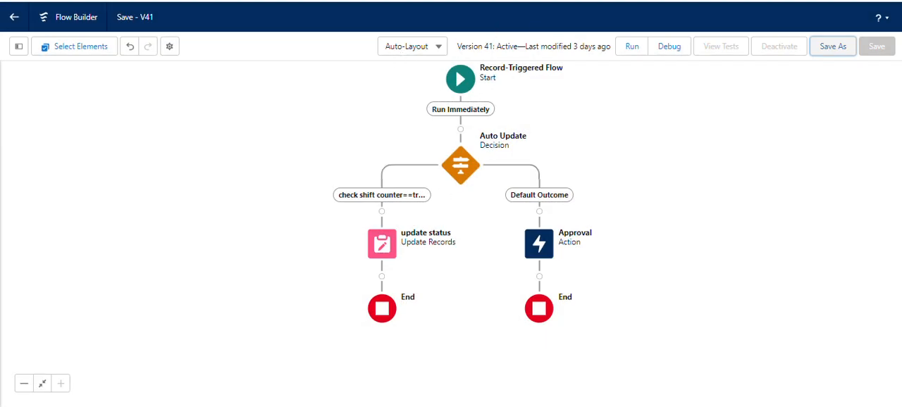
Step: Close the Save flow, discarding unsaved changes, and open the Update Status flow from the flow list
key("ctrl+w")
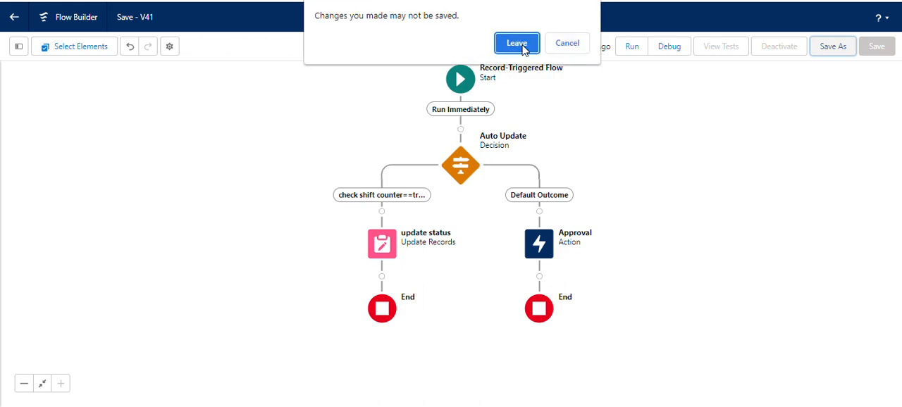
left_click(517, 44)
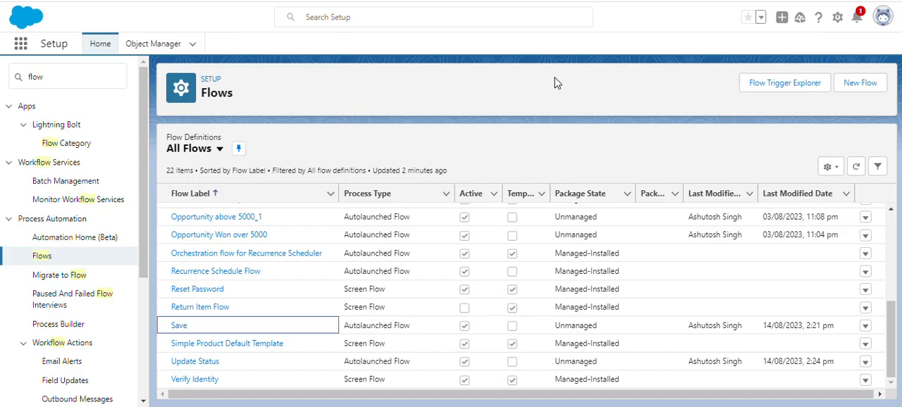
left_click(200, 363)
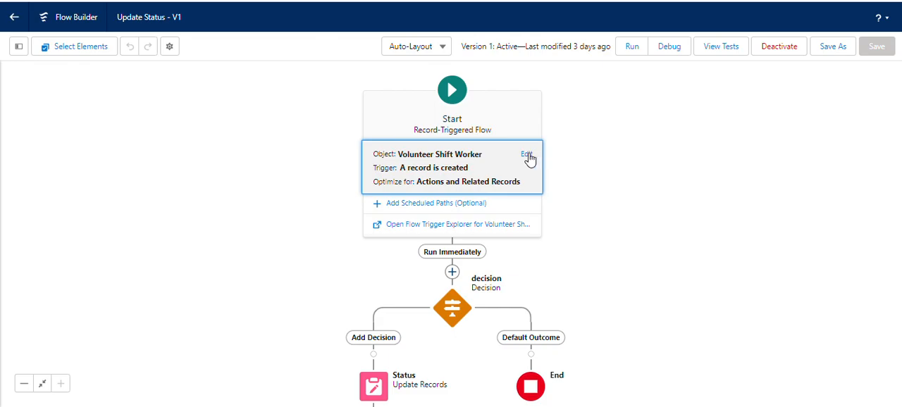
Step: Review the Start element's object, trigger, entry conditions and optimization setting in the Update Status flow, and close it without changes
left_click(528, 155)
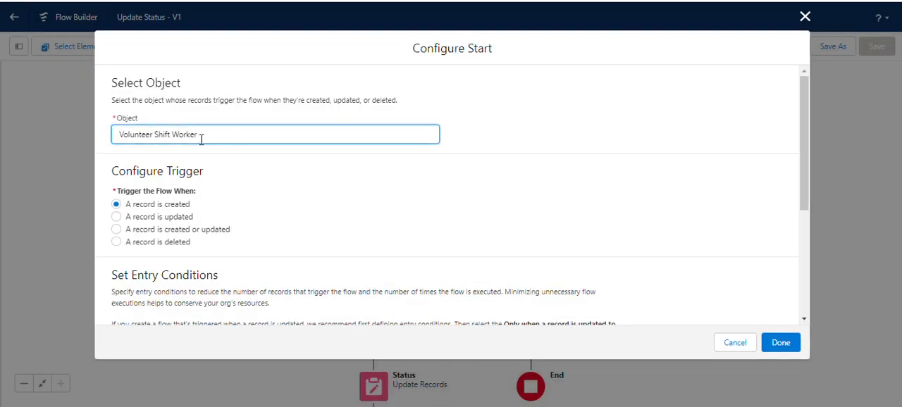
left_click_drag(218, 135, 96, 140)
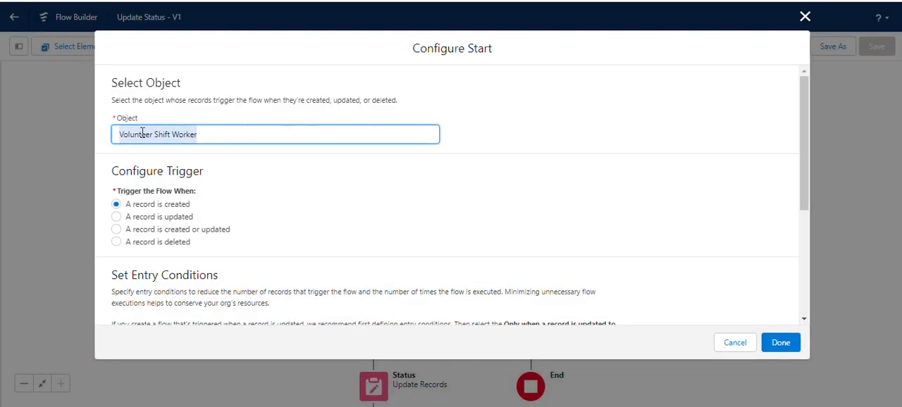
left_click(266, 170)
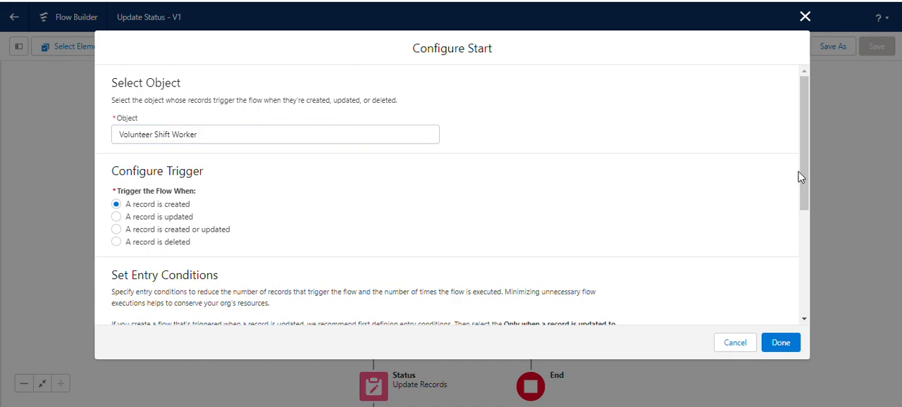
left_click_drag(804, 169, 808, 277)
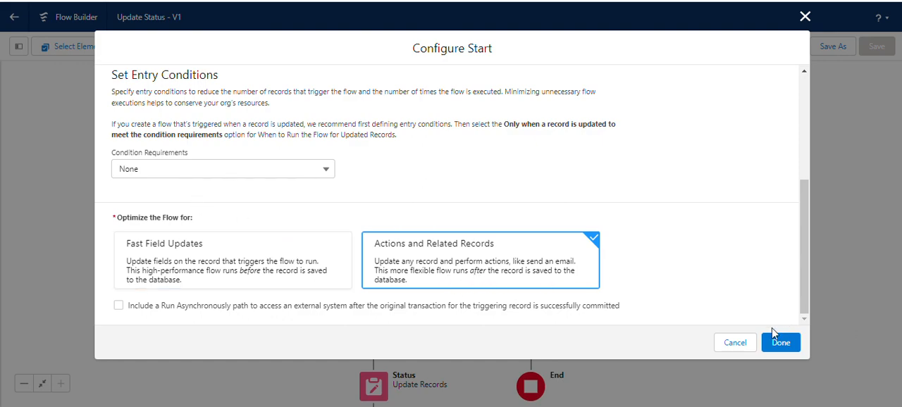
left_click(735, 343)
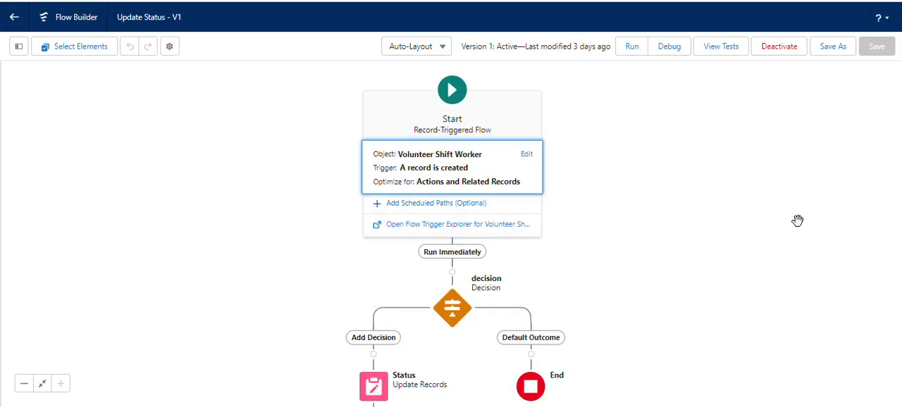
Step: Review the decision element's label, API name and the Add Decision outcome's condition, and close it without changes
left_click_drag(663, 273, 671, 175)
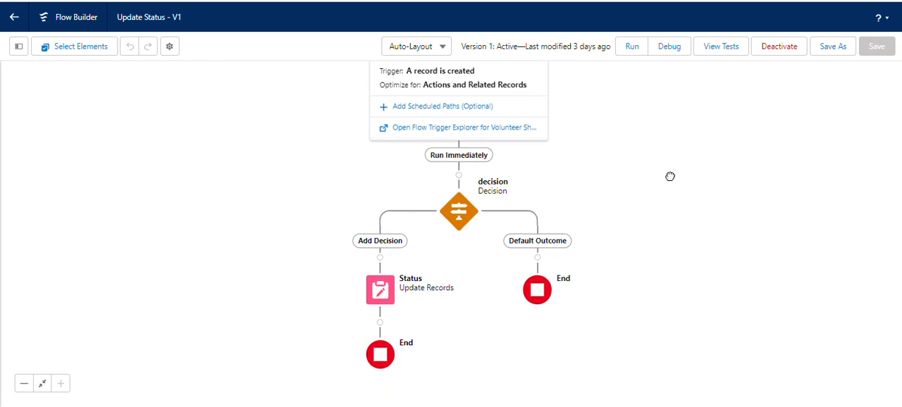
left_click(458, 215)
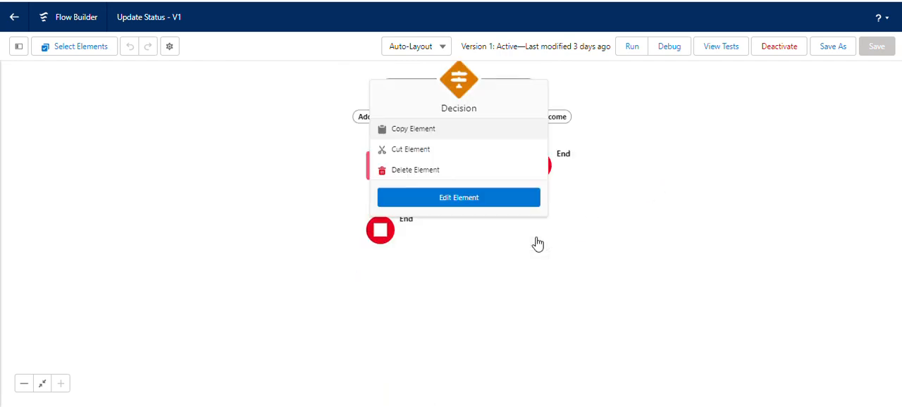
left_click(442, 207)
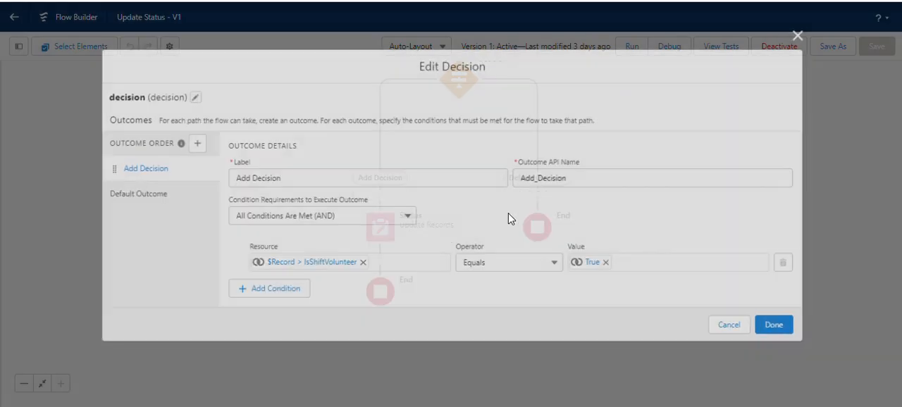
left_click(190, 96)
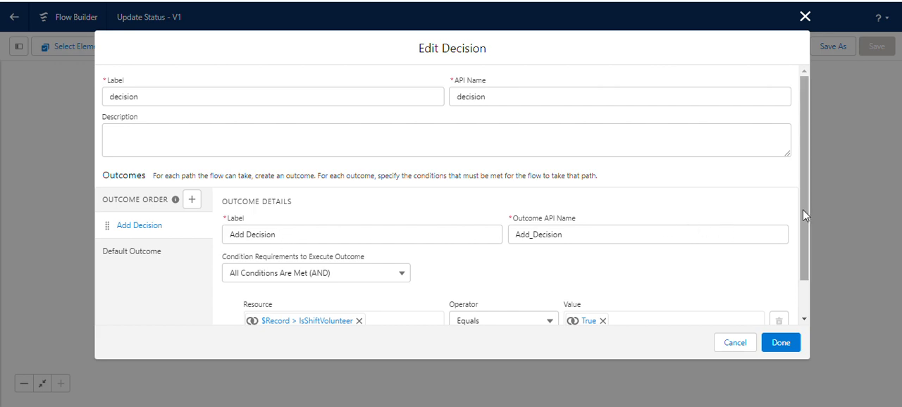
left_click_drag(803, 211, 808, 249)
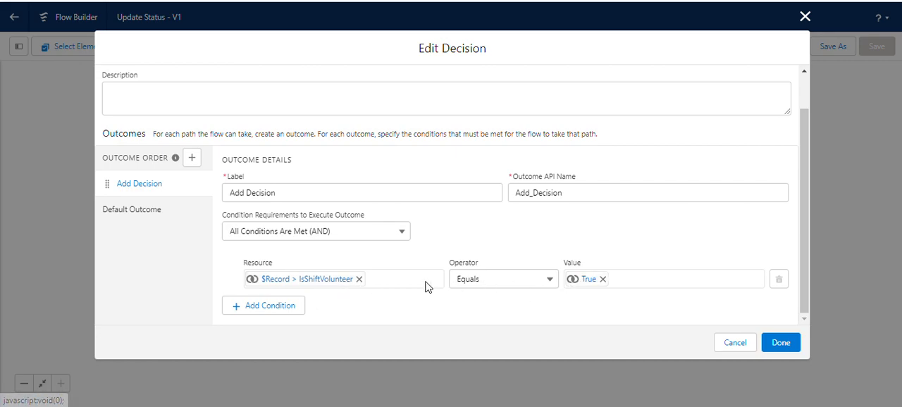
left_click_drag(807, 261, 794, 188)
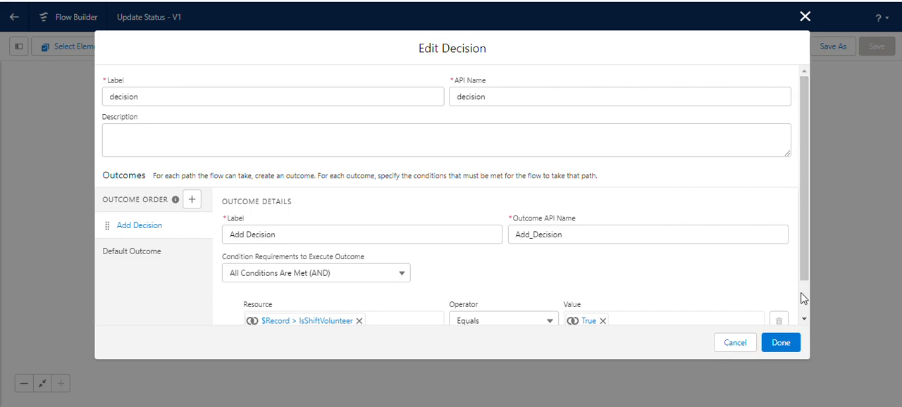
left_click(735, 343)
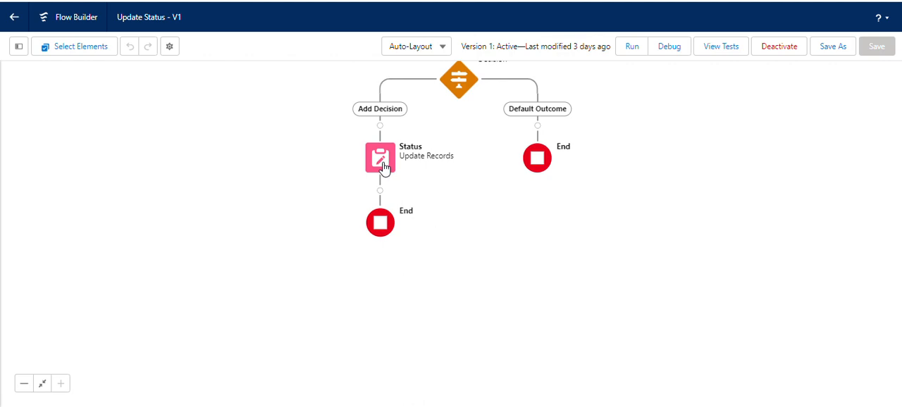
Step: Review the Status update element's label, record selection, filter conditions and field values, and close it without changes
left_click(382, 166)
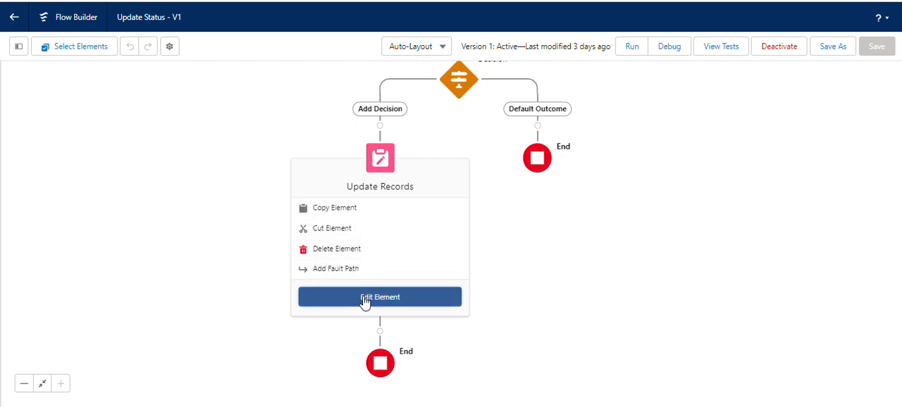
left_click(427, 295)
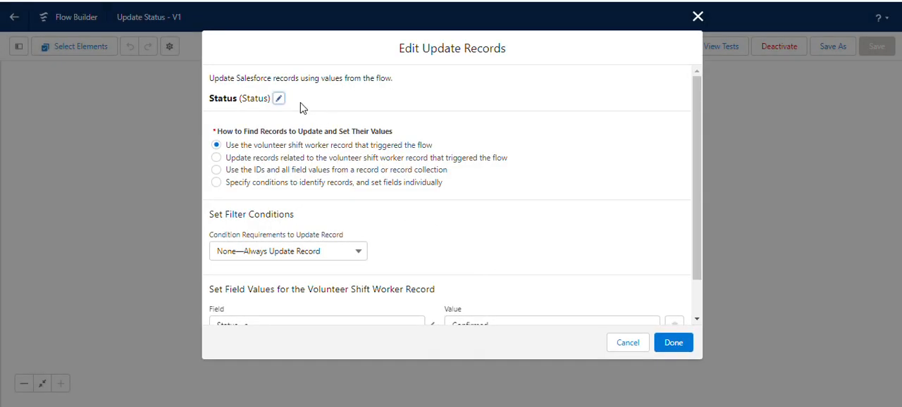
left_click(279, 100)
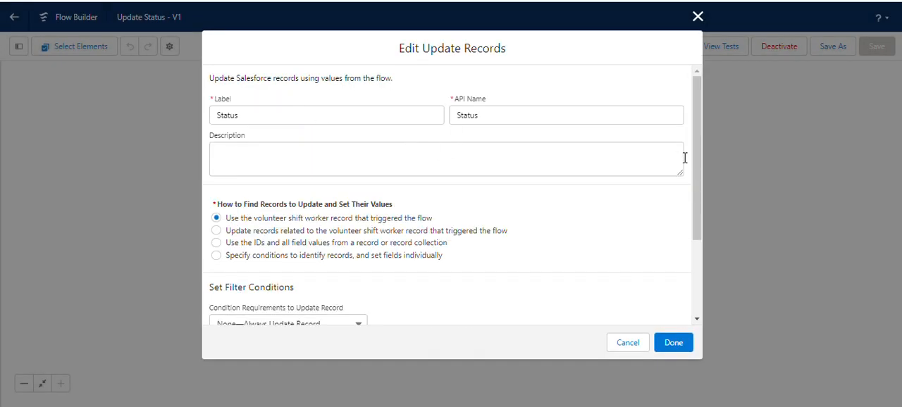
left_click_drag(694, 149, 704, 243)
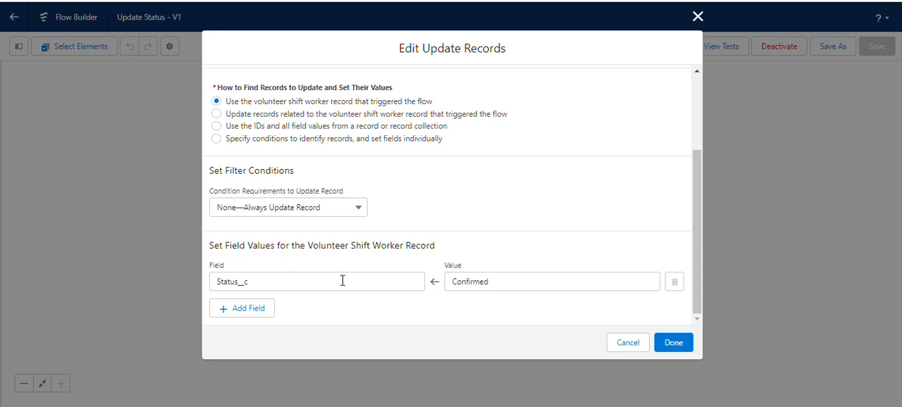
left_click_drag(694, 249, 687, 289)
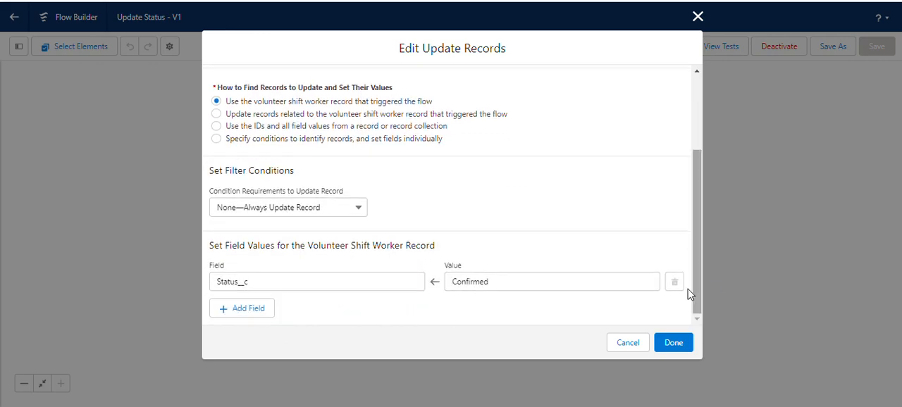
left_click(629, 343)
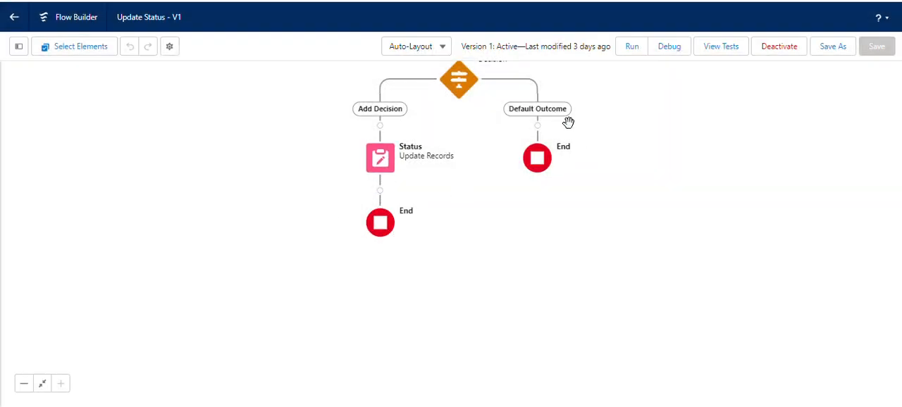
Step: Look at the options for saving Update Status as a new version, cancel without saving, and return to the flow list
left_click_drag(720, 227, 721, 337)
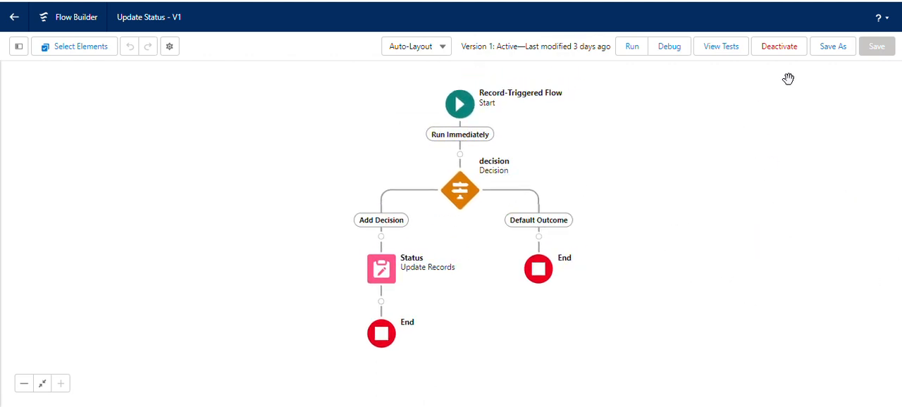
left_click(833, 46)
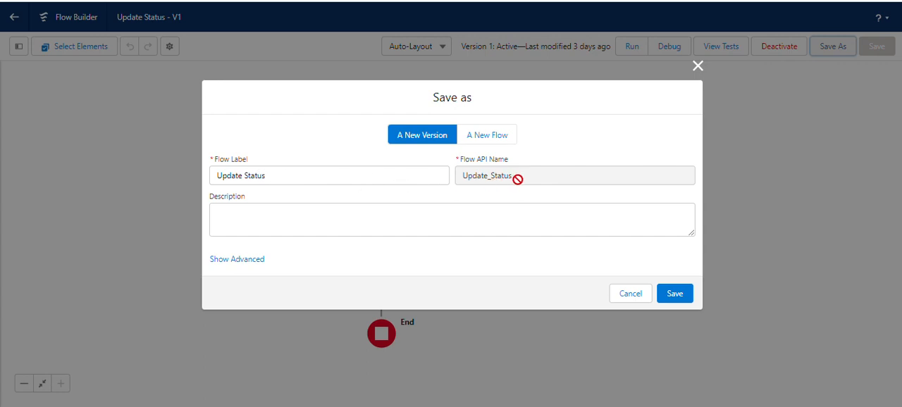
left_click(640, 298)
left_click(244, 1)
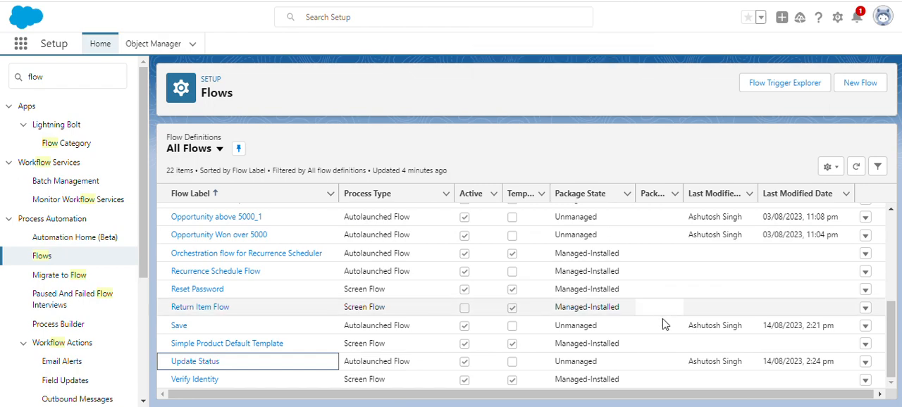
Step: Switch to the text editor and highlight the note about verifying Challenge 4
key("alt+Tab")
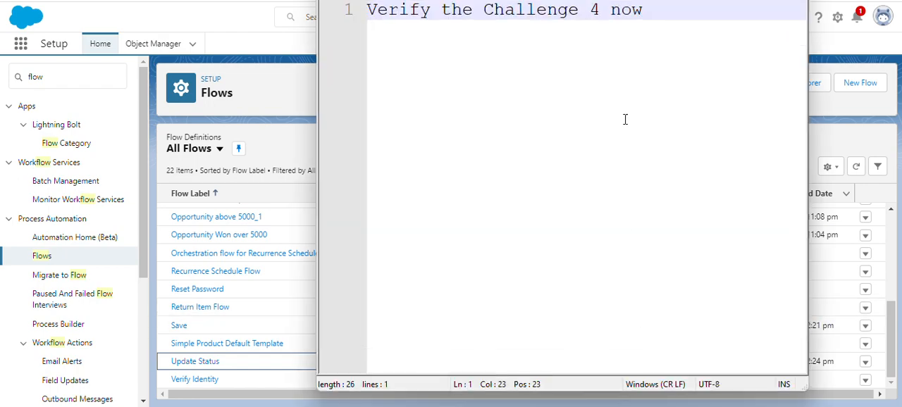
left_click_drag(373, 11, 652, 16)
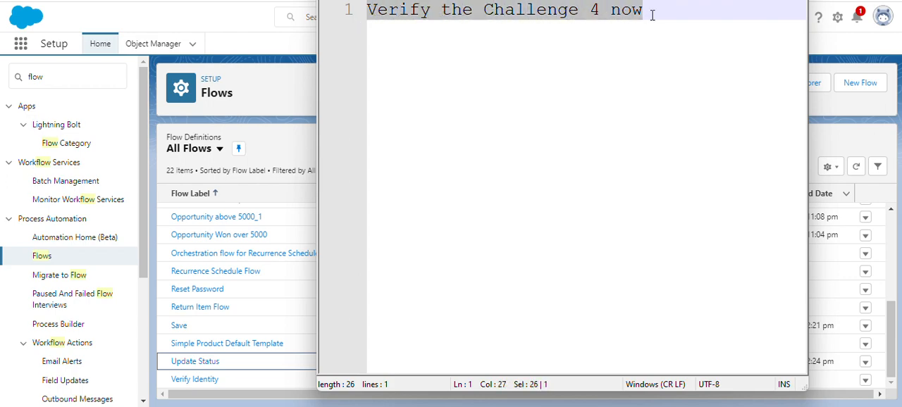
left_click(599, 74)
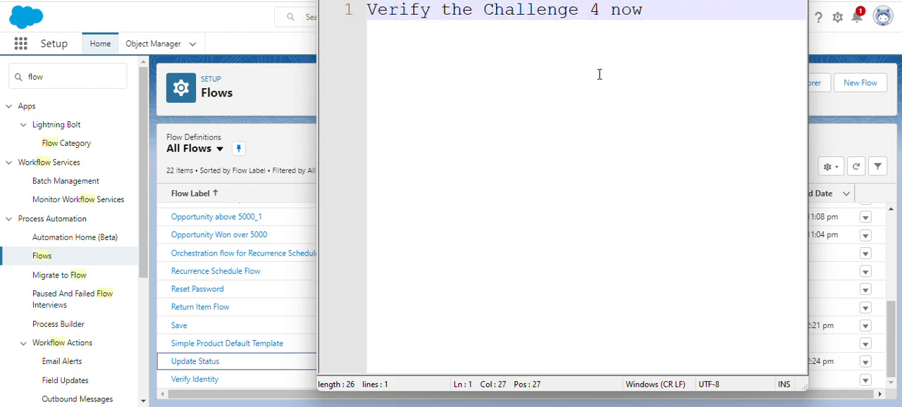